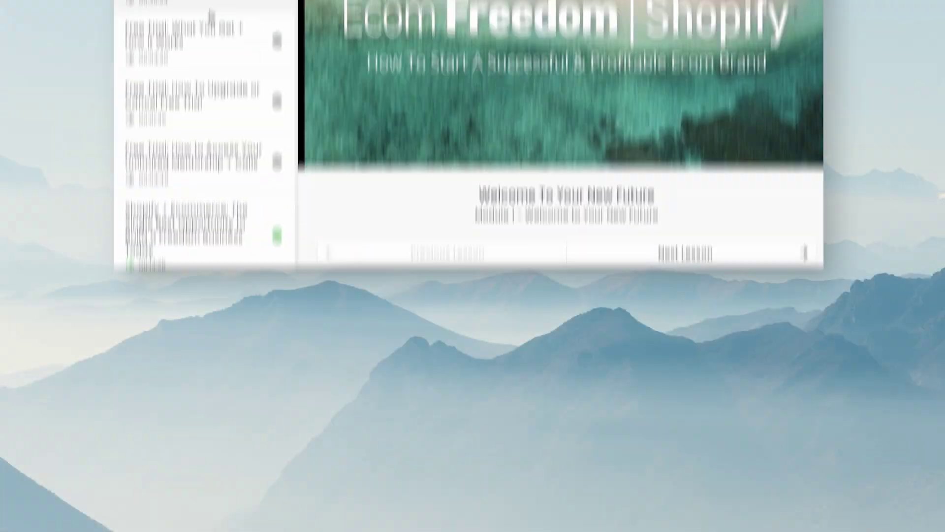
pyautogui.scroll(-5, 217, 284)
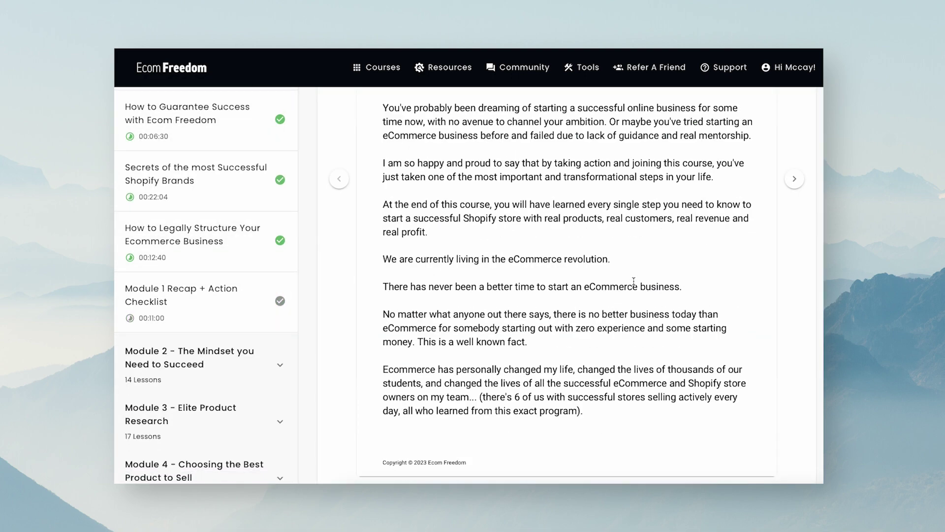
pyautogui.scroll(-3, 634, 281)
pyautogui.click(468, 390)
pyautogui.scroll(-1, 517, 363)
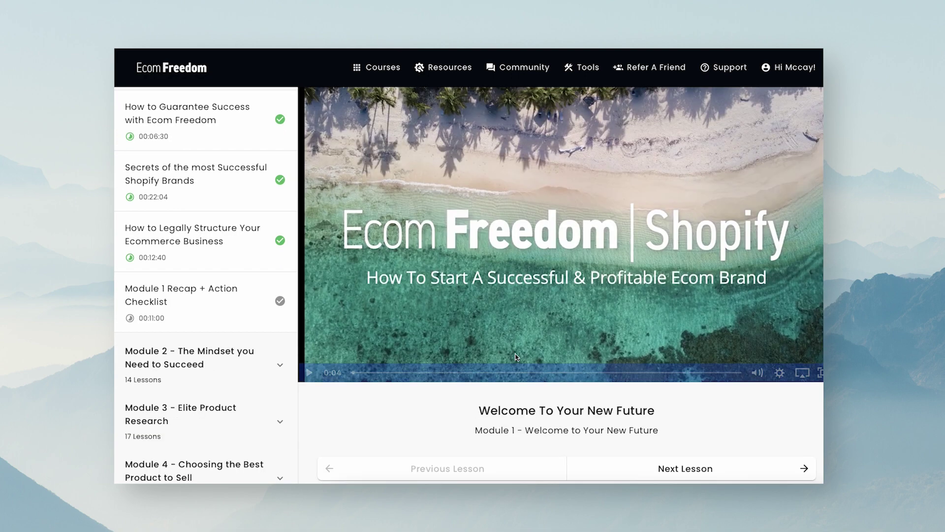
pyautogui.scroll(10, 222, 286)
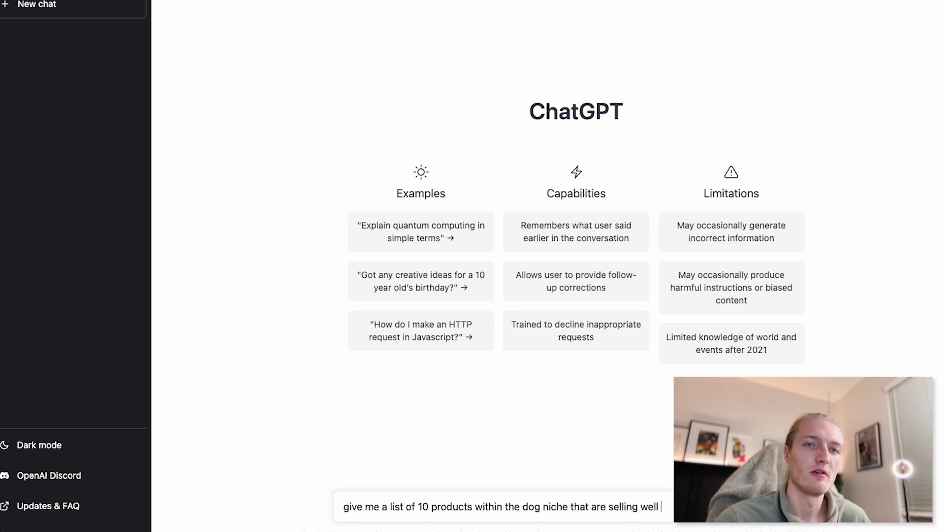
# Step: Ask ChatGPT to "give me a list of 10 products within the dog niche that are selling well" and review the reply
pyautogui.press('Return')
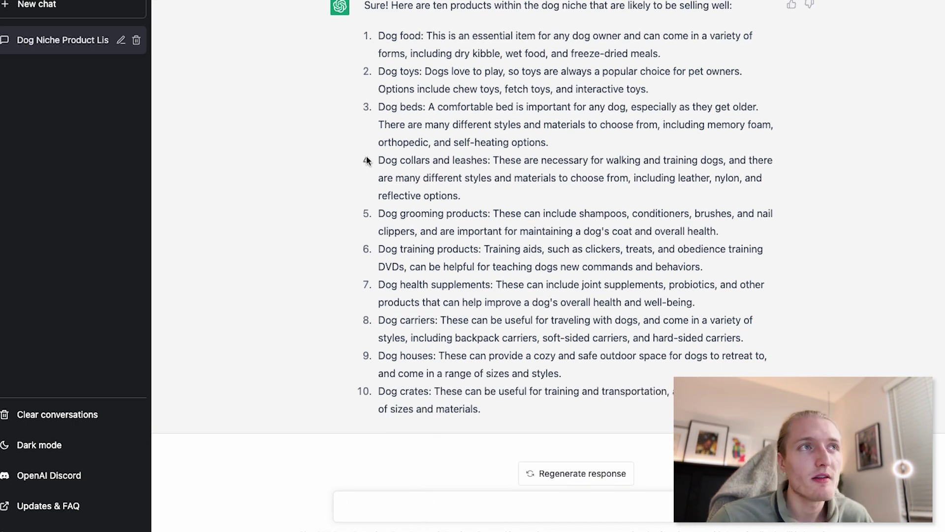
pyautogui.scroll(1, 422, 136)
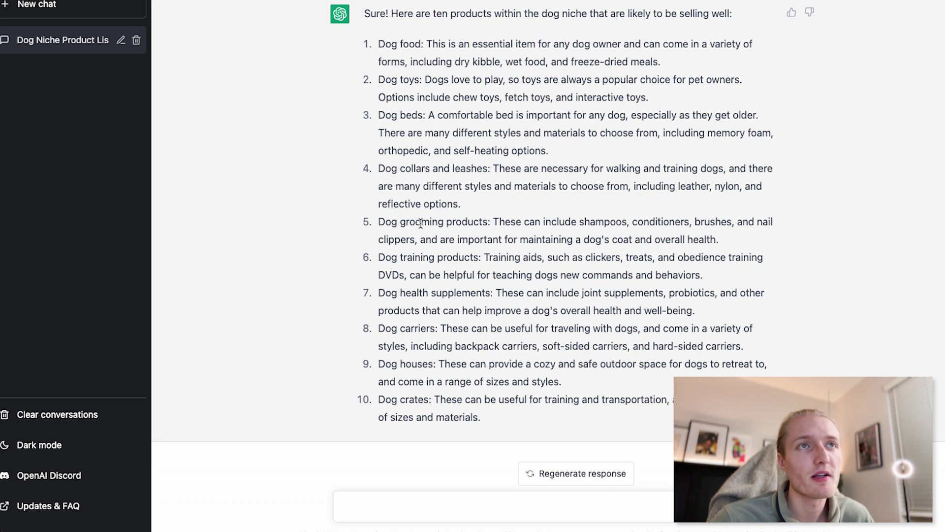
pyautogui.scroll(-1, 421, 223)
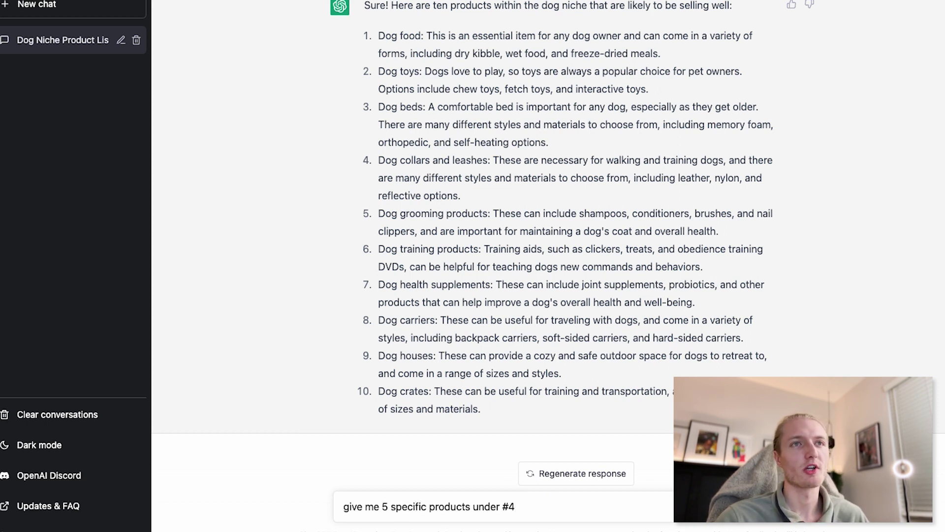
# Step: Submit "give me 5 specific products under #4" and follow up with "give me more"
pyautogui.press('Return')
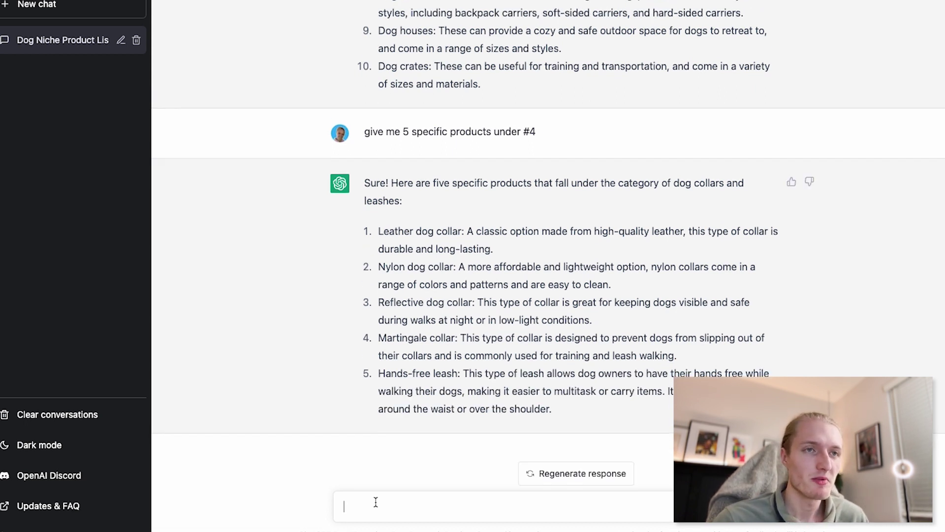
pyautogui.press('Return')
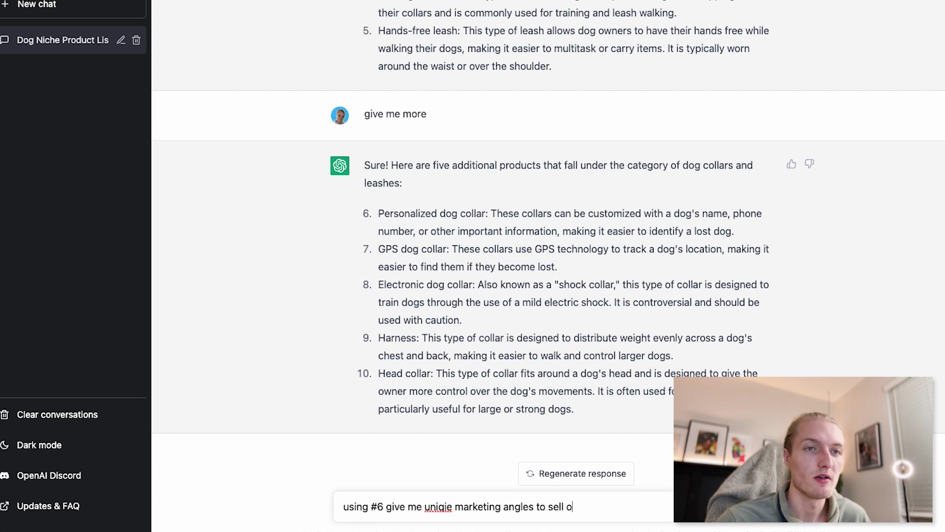
# Step: Submit the prompt "using #6 give me unique marketing angles to sell on" and review the answer
pyautogui.press('Return')
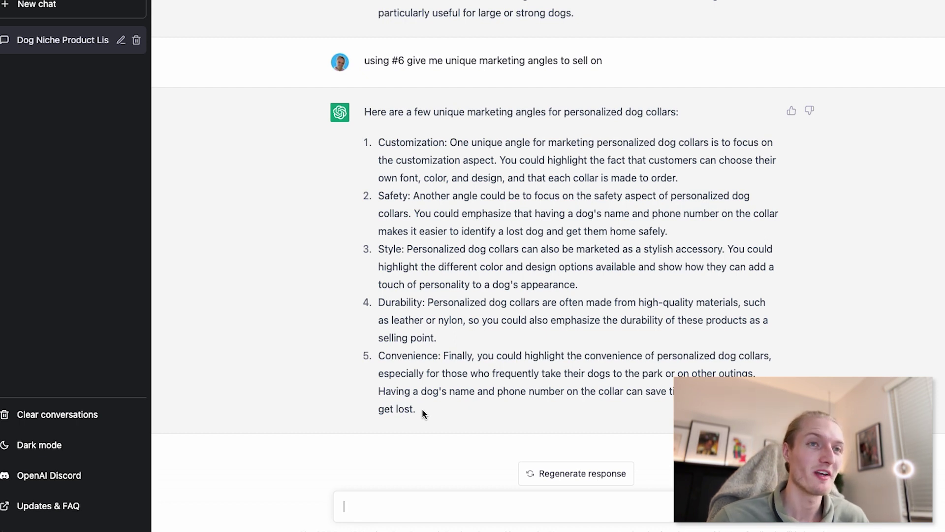
pyautogui.scroll(1, 422, 410)
pyautogui.scroll(-1, 424, 406)
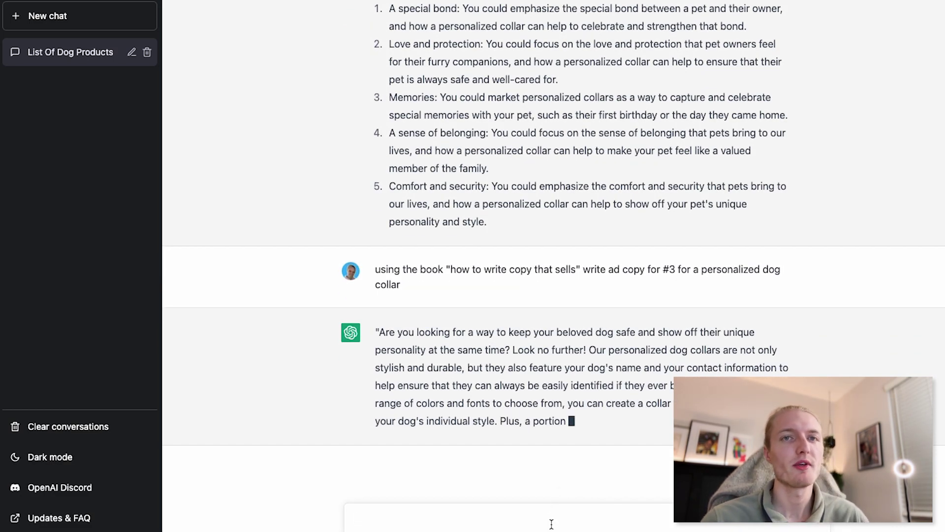
# Step: Ask "can you rewrite this with more emotion" for the personalized dog collar ad copy and compare both versions
pyautogui.write('can')
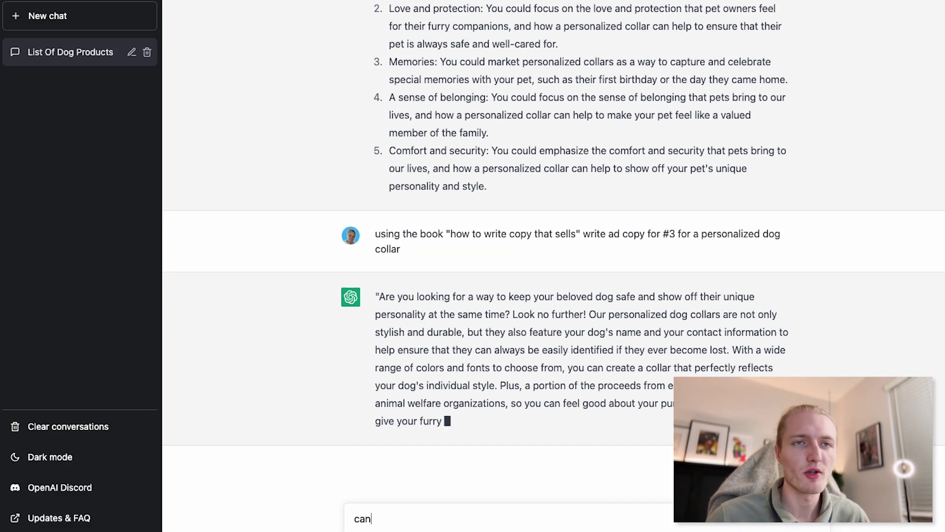
pyautogui.write(' you rewrite this')
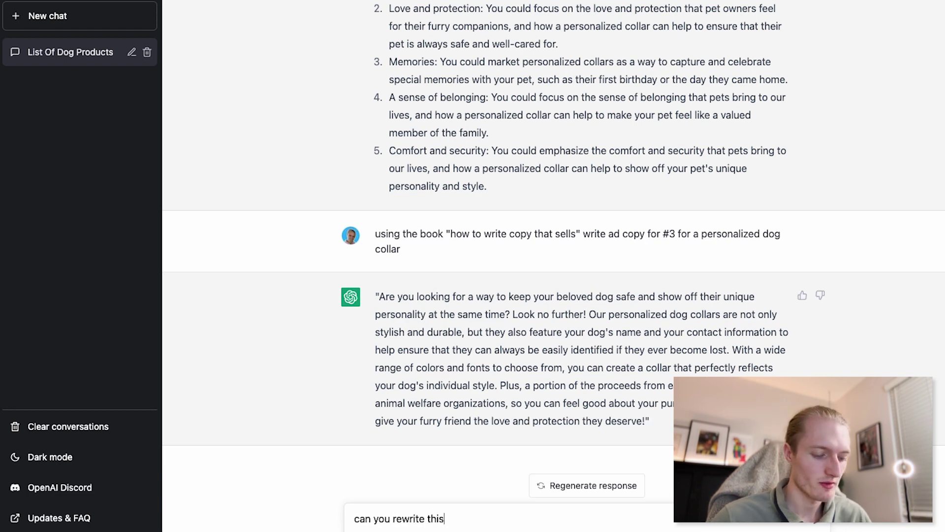
pyautogui.write(' with more em')
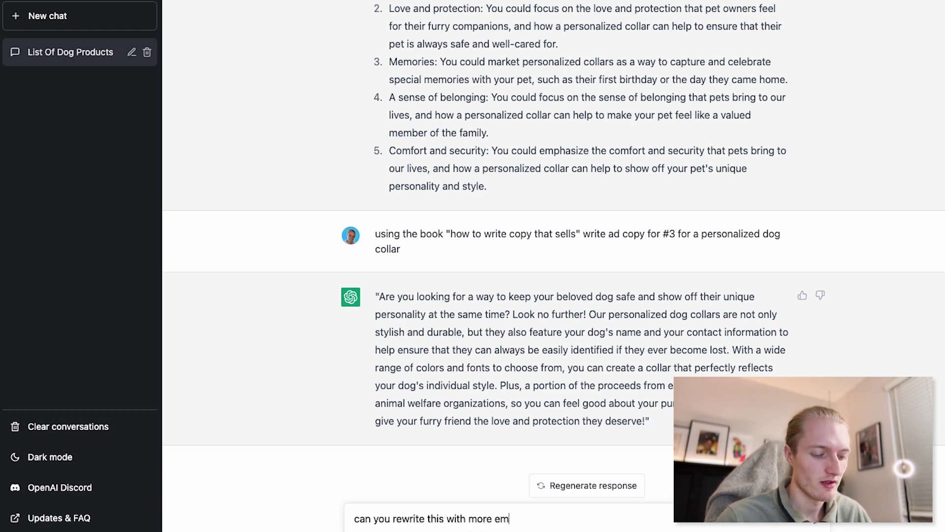
pyautogui.write('otion')
pyautogui.press('Return')
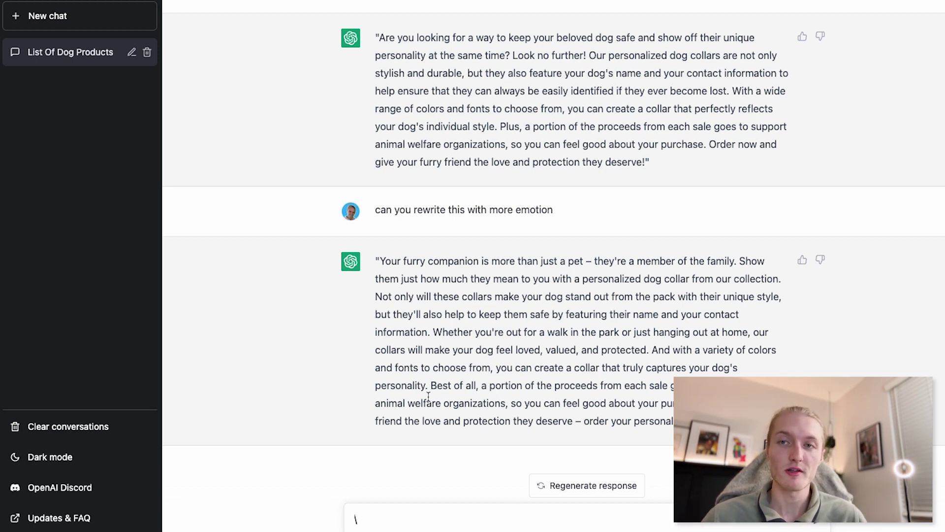
pyautogui.scroll(3, 428, 397)
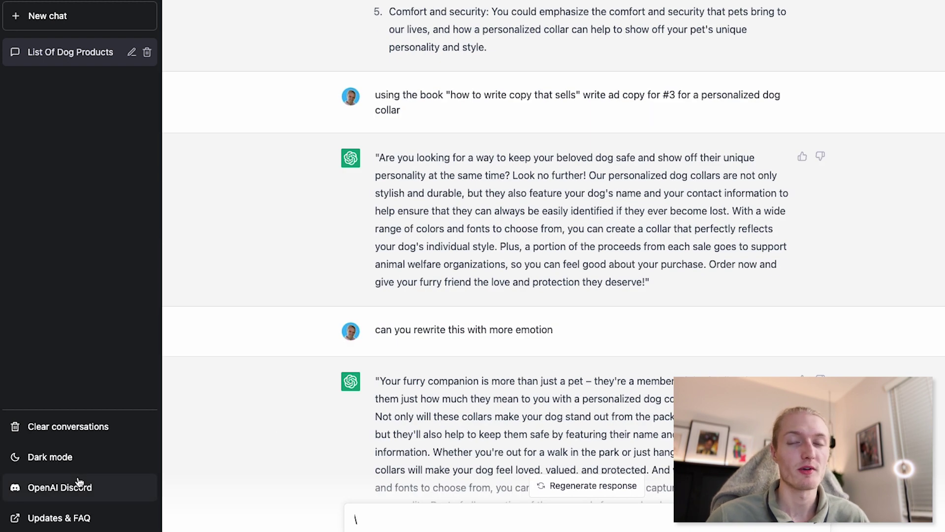
pyautogui.scroll(-3, 476, 432)
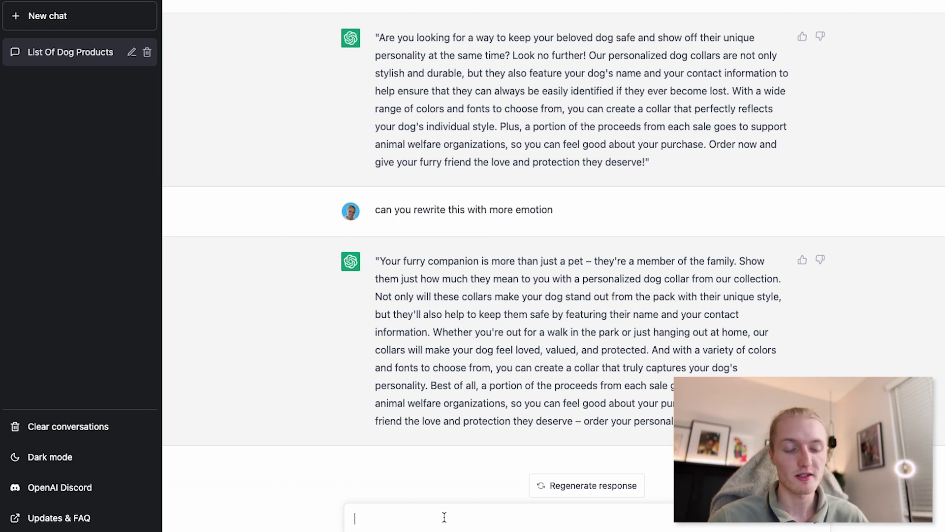
# Step: Submit the prompt "can you write a headline for the copy above?"
pyautogui.write('can you write a headline')
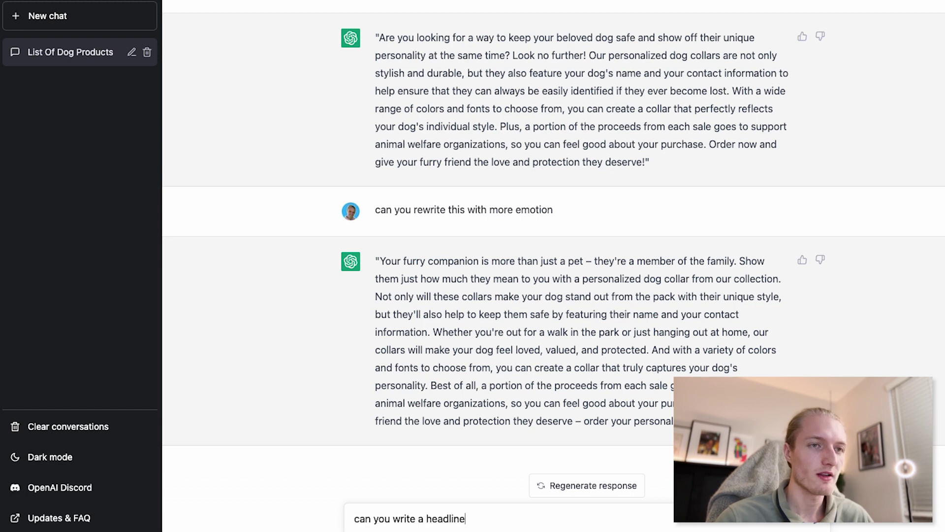
pyautogui.write(' for the copy above?')
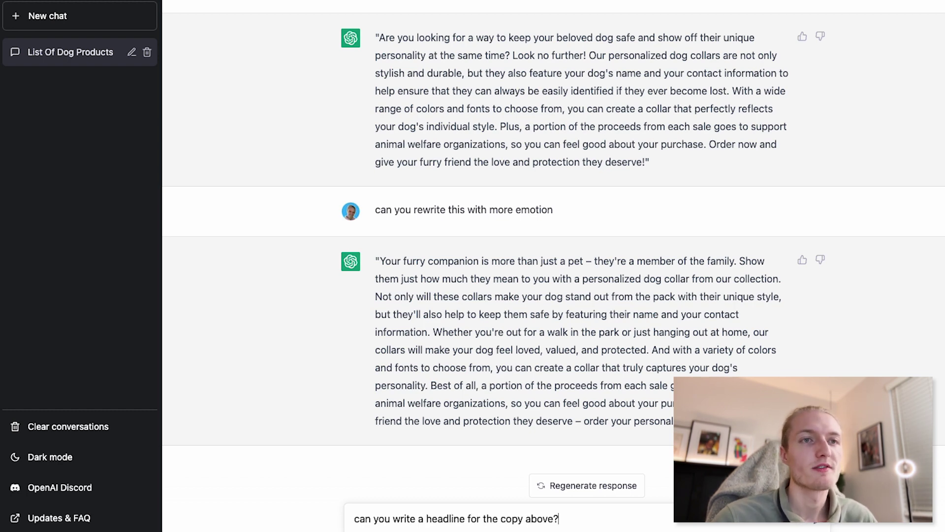
pyautogui.press('Return')
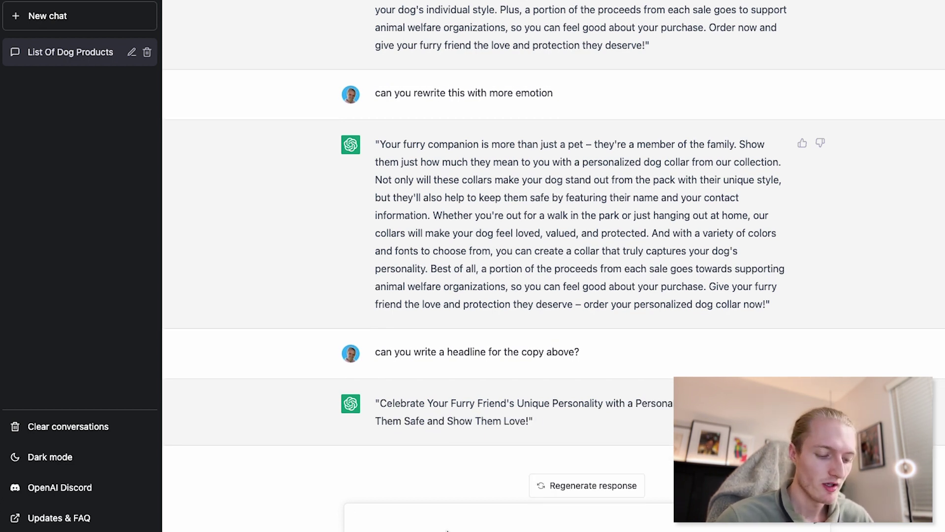
# Step: Ask "can you make this shorter?" about the headline, followed by "shorter" once and "shoter" twice as separate messages
pyautogui.write('can you')
pyautogui.write('make this shorter?')
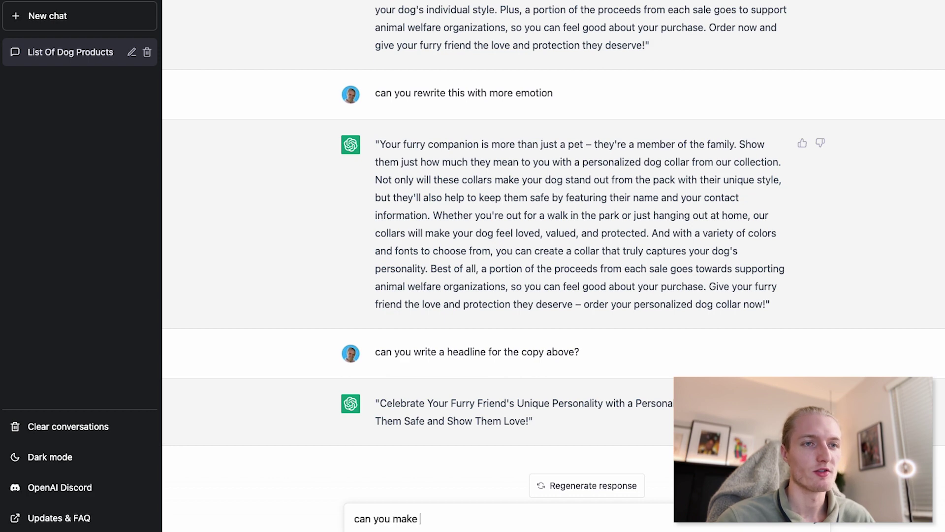
pyautogui.press('Return')
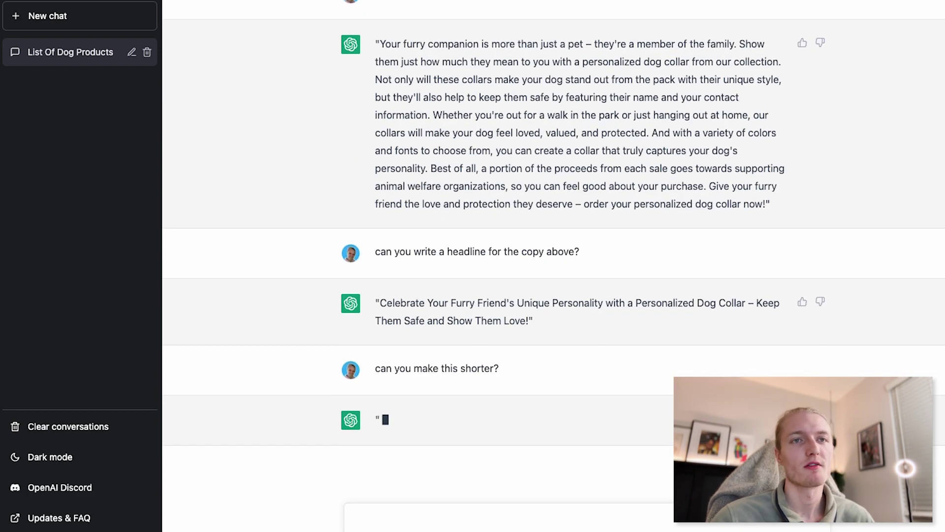
pyautogui.write('shorter')
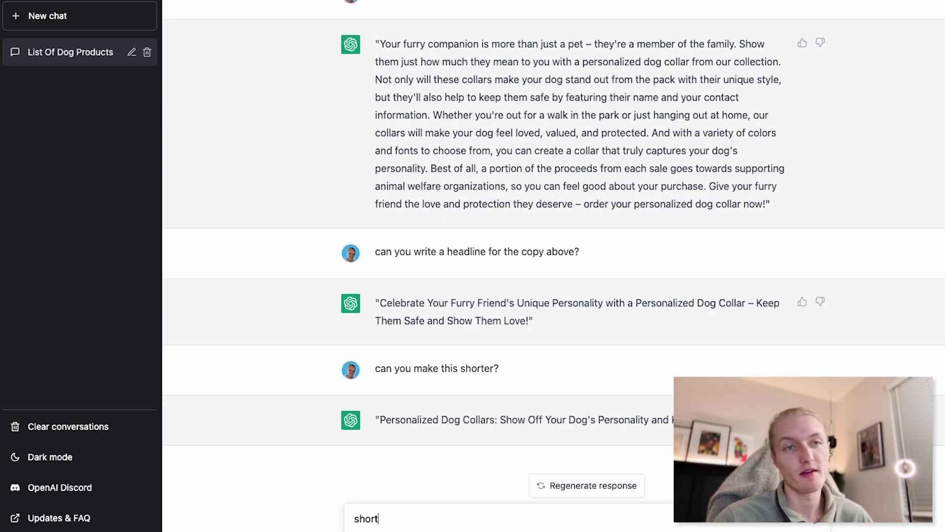
pyautogui.press('Return')
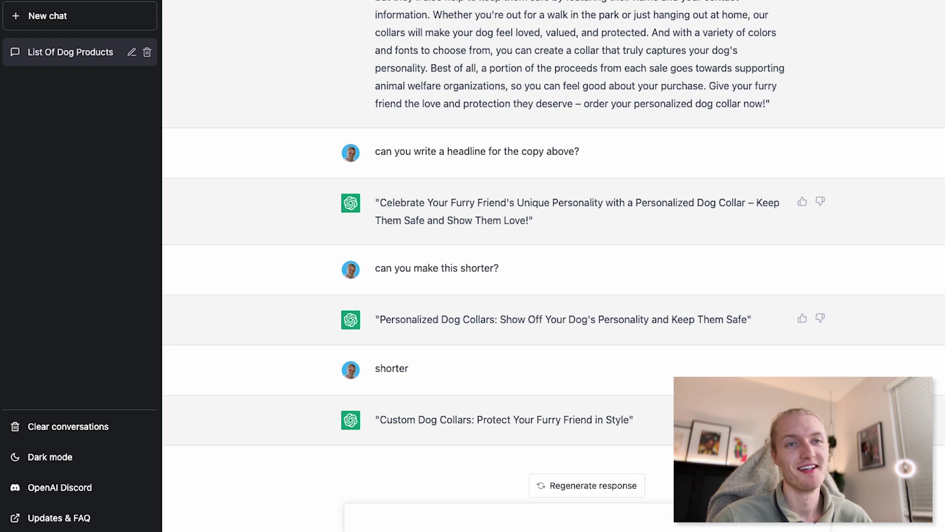
pyautogui.write('shoter')
pyautogui.press('Return')
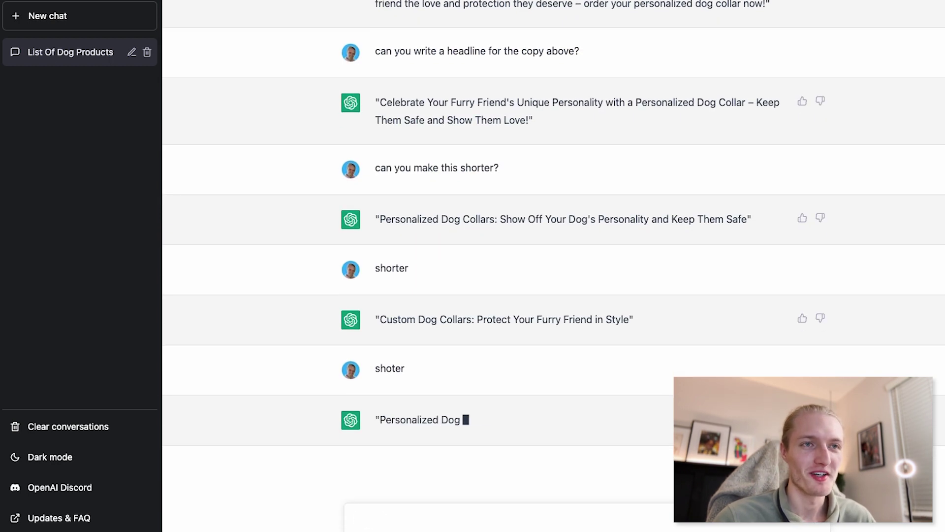
pyautogui.write('shoter')
pyautogui.press('Return')
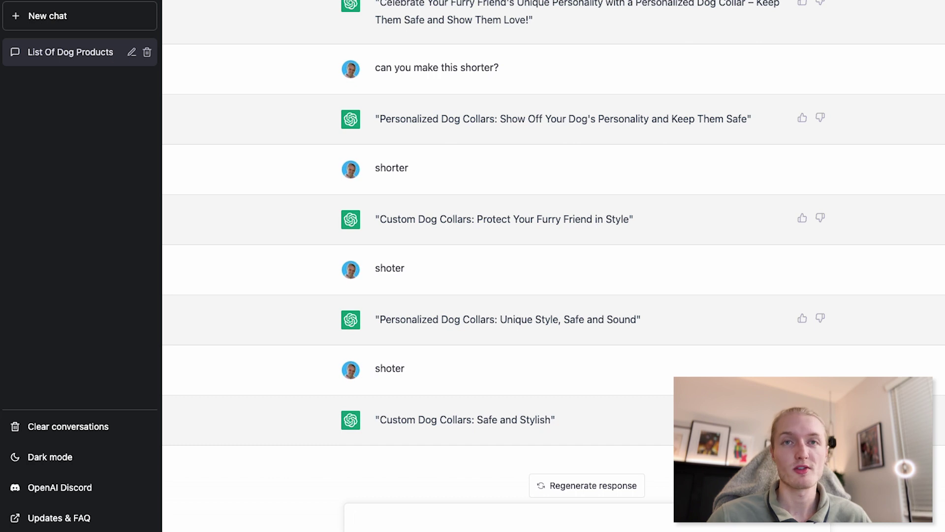
# Step: Submit the prompt "can you write a customer avatar for this product?"
pyautogui.click(378, 521)
pyautogui.write('can ')
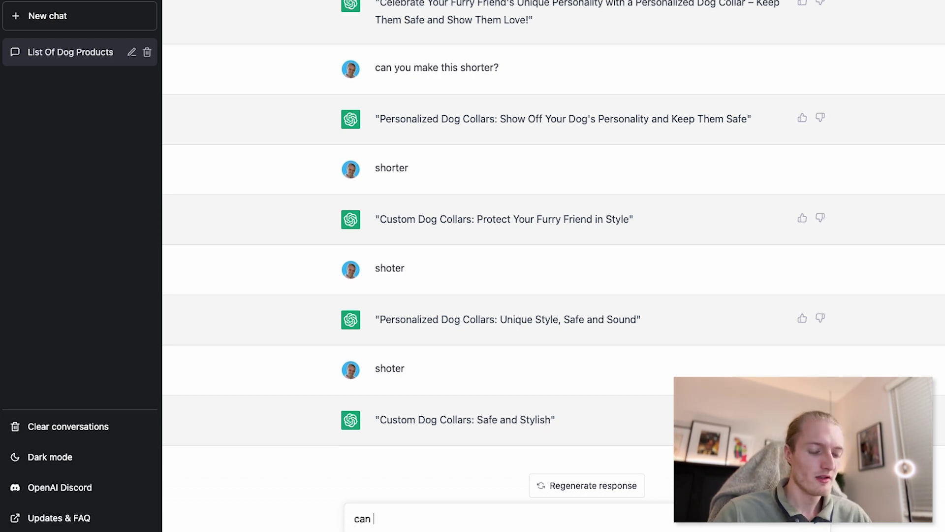
pyautogui.write('you write a custome')
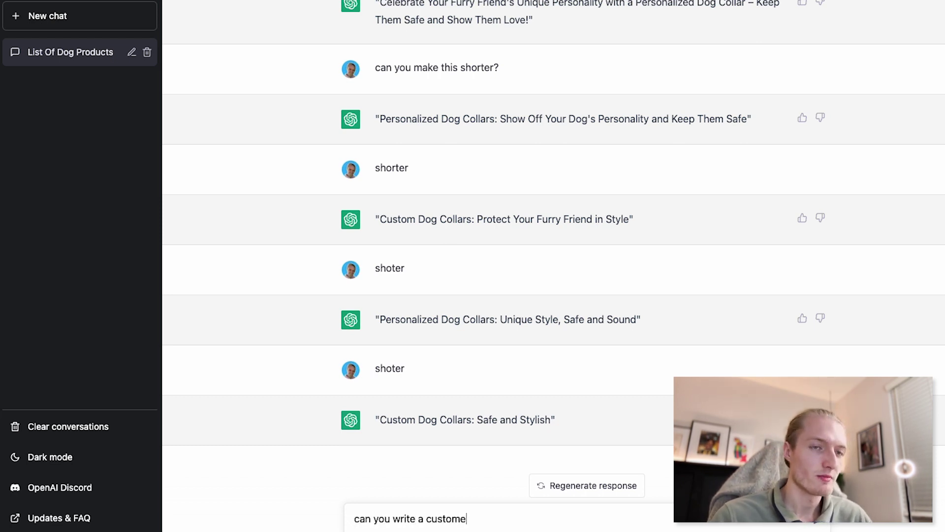
pyautogui.write('r avatar for ')
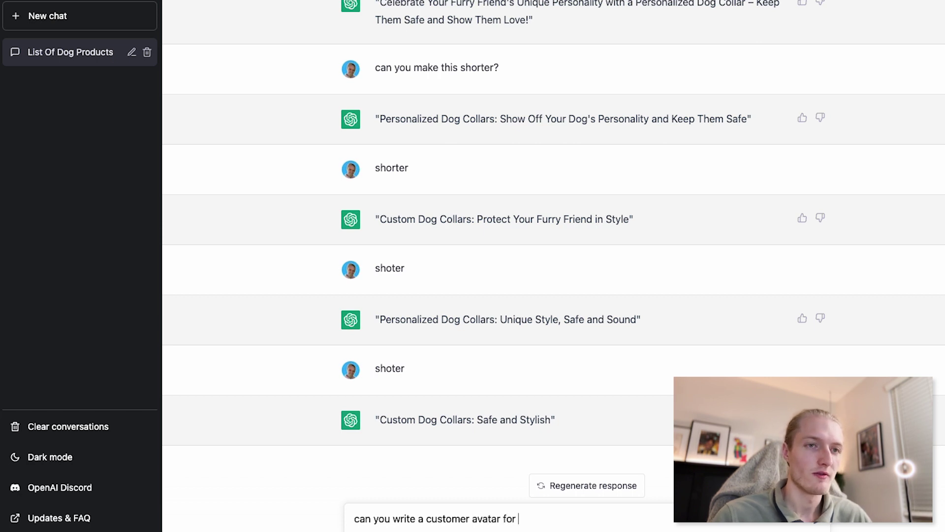
pyautogui.write('this product?')
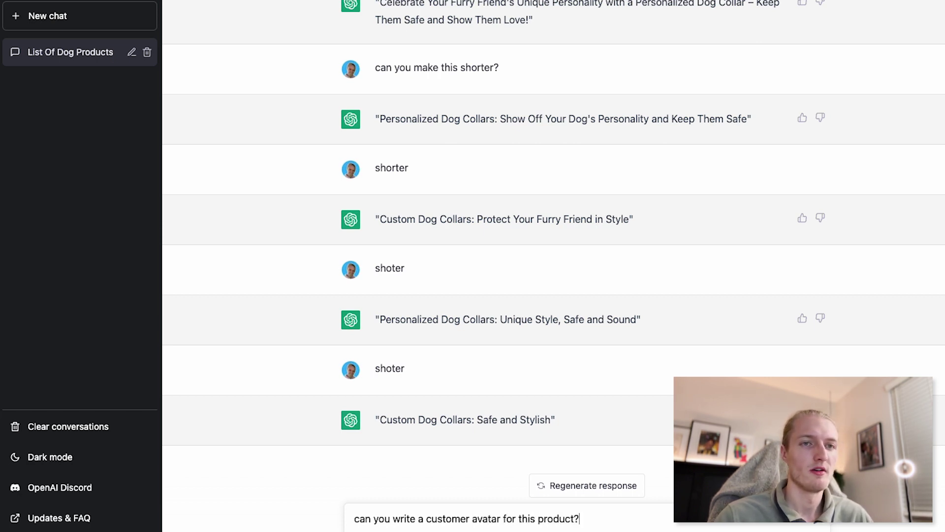
pyautogui.press('Return')
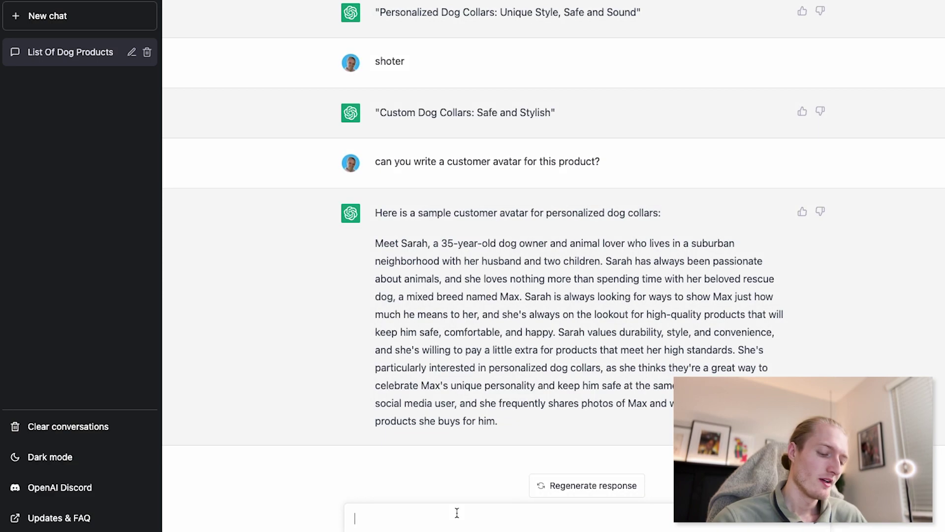
# Step: Submit the prompt "give me a list of customer service inquiries and replies" and review the answer from its beginning
pyautogui.write('give me a list of customer service ')
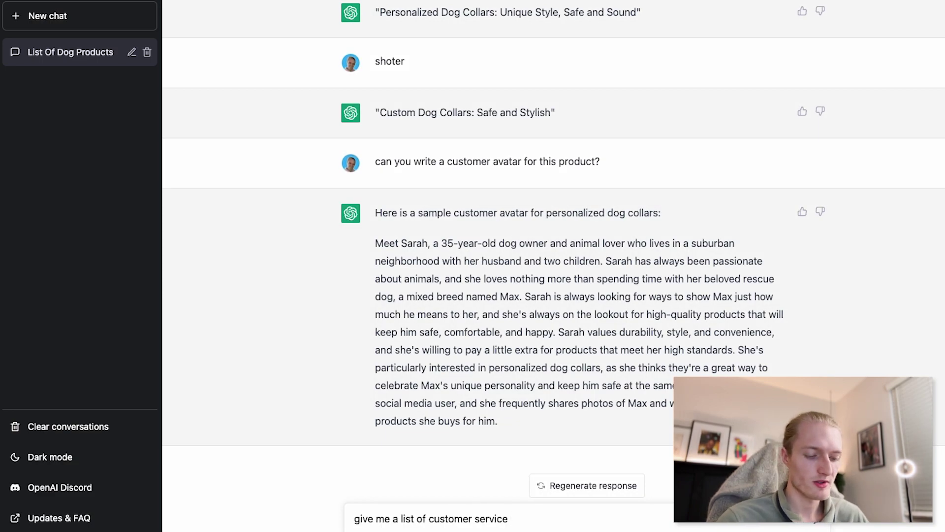
pyautogui.write('repl')
pyautogui.press('BackSpace')
pyautogui.press('BackSpace')
pyautogui.press('BackSpace')
pyautogui.write('ing')
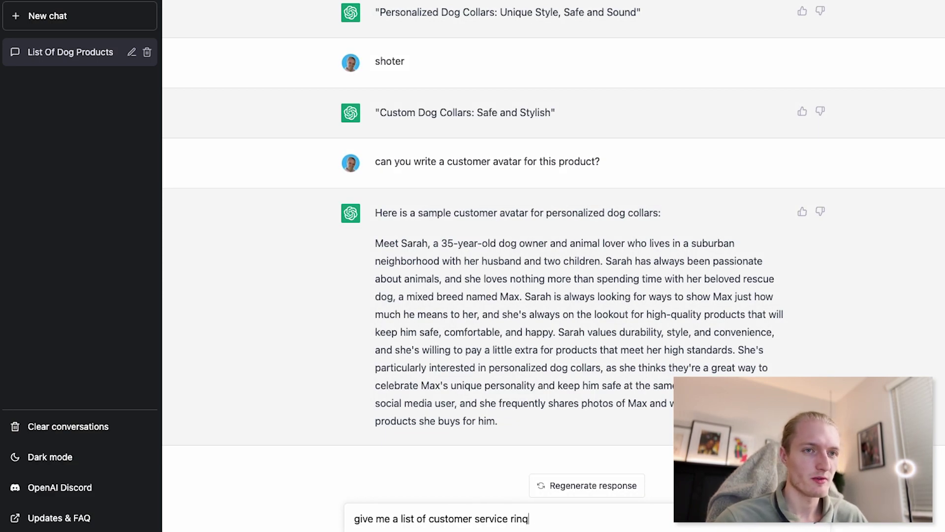
pyautogui.press('BackSpace')
pyautogui.press('BackSpace')
pyautogui.press('BackSpace')
pyautogui.press('BackSpace')
pyautogui.write('inquiries and replies')
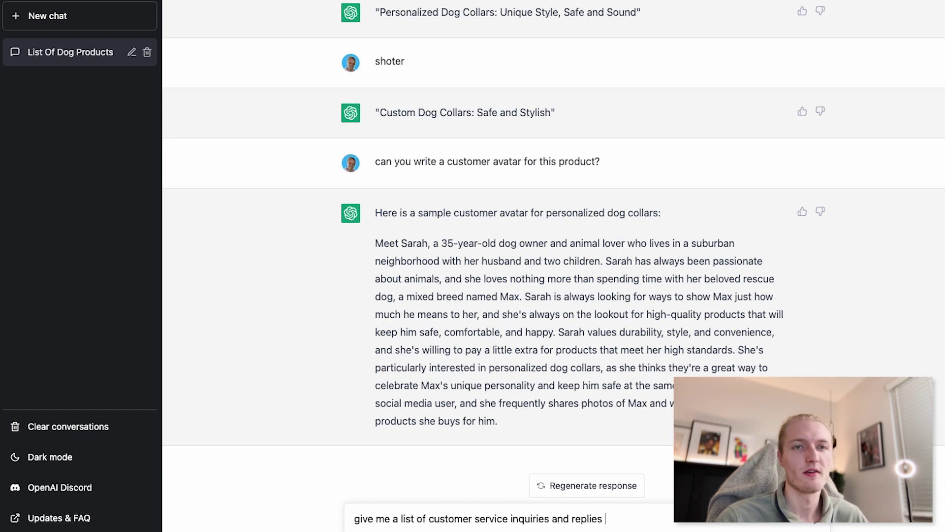
pyautogui.press('Return')
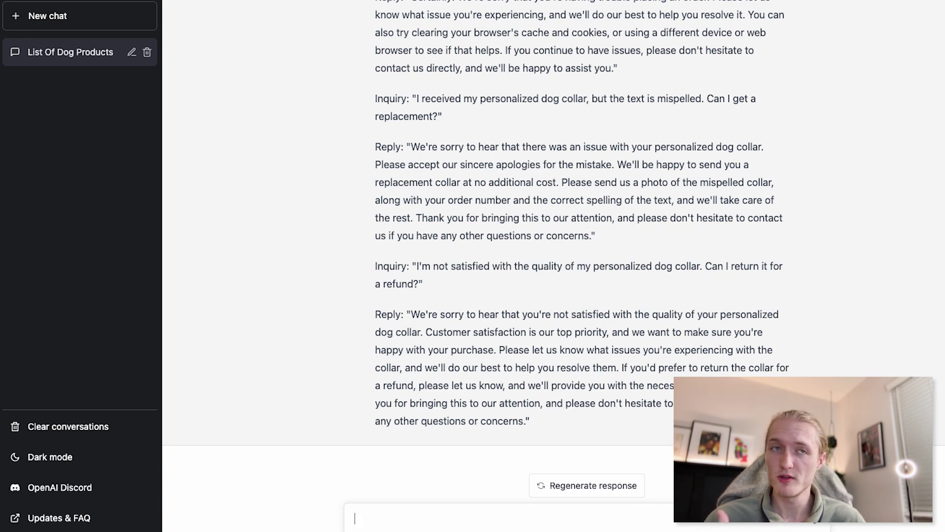
pyautogui.scroll(3, 509, 384)
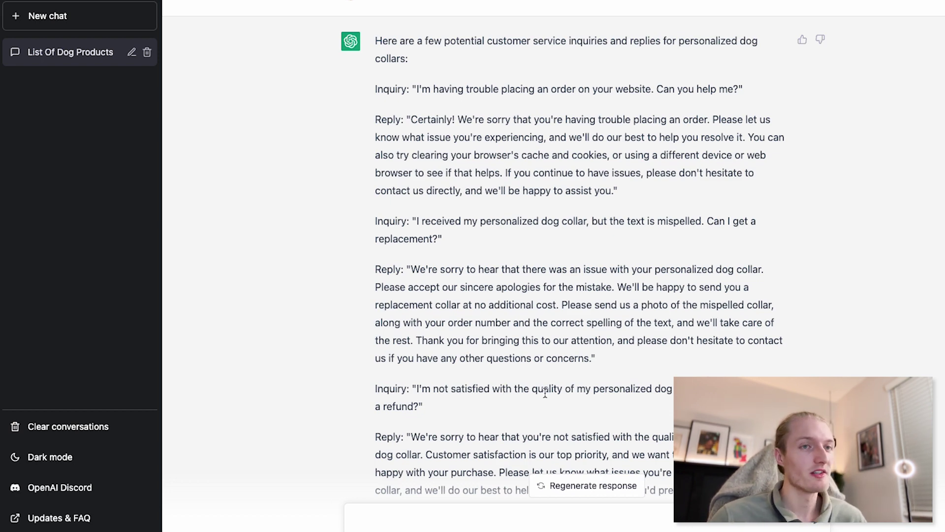
# Step: Submit the prompt "write a product description for the above product"
pyautogui.scroll(-3, 532, 406)
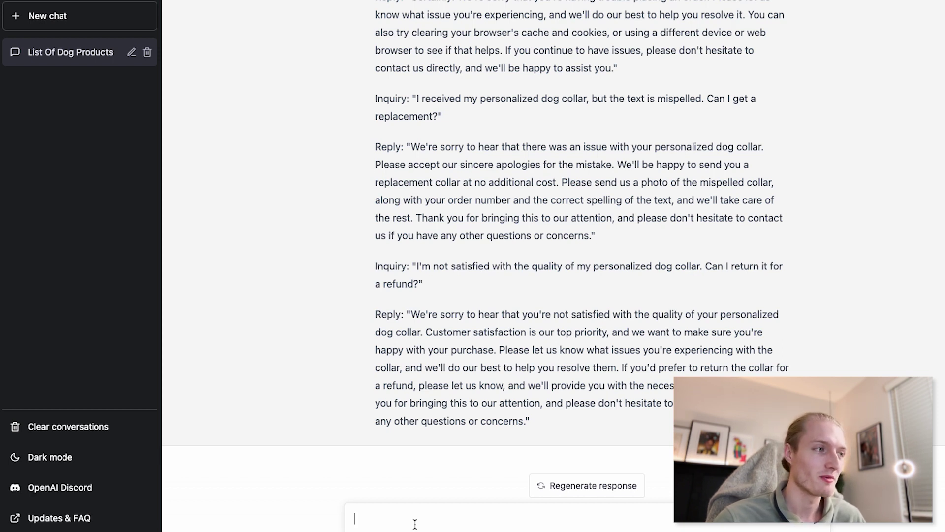
pyautogui.write('write a product description fort')
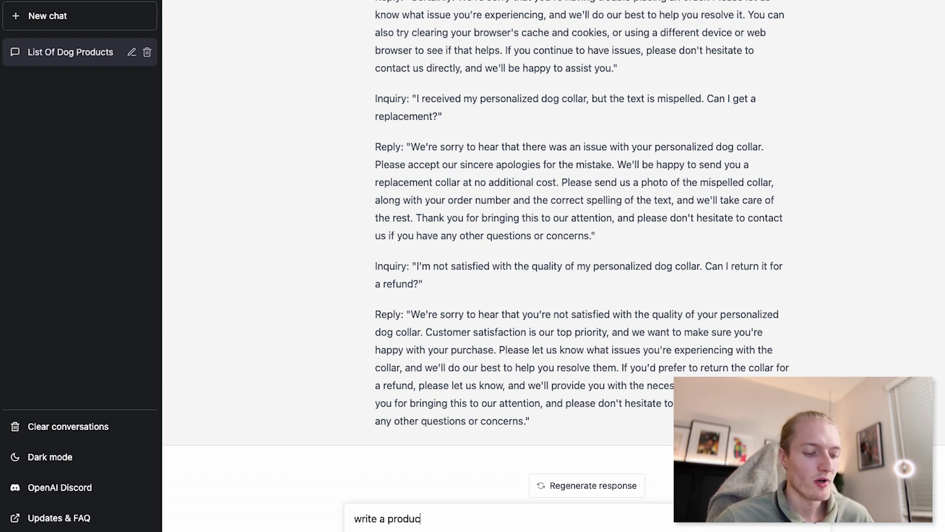
pyautogui.press('BackSpace')
pyautogui.press('BackSpace')
pyautogui.press('BackSpace')
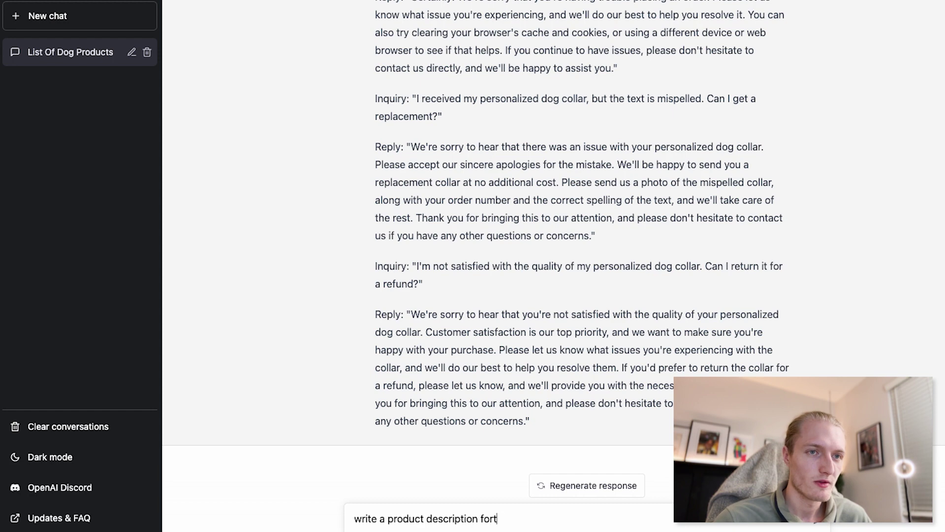
pyautogui.write('r the above')
pyautogui.write(' product')
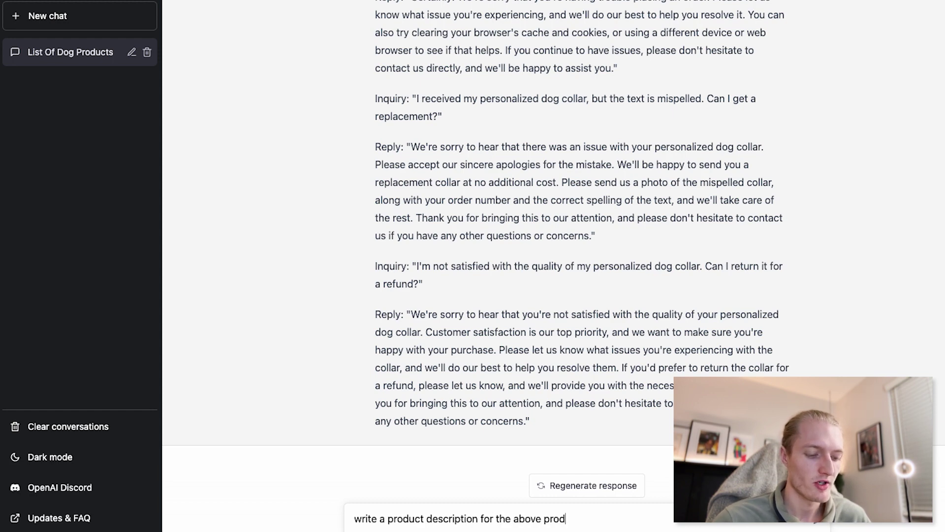
pyautogui.press('Return')
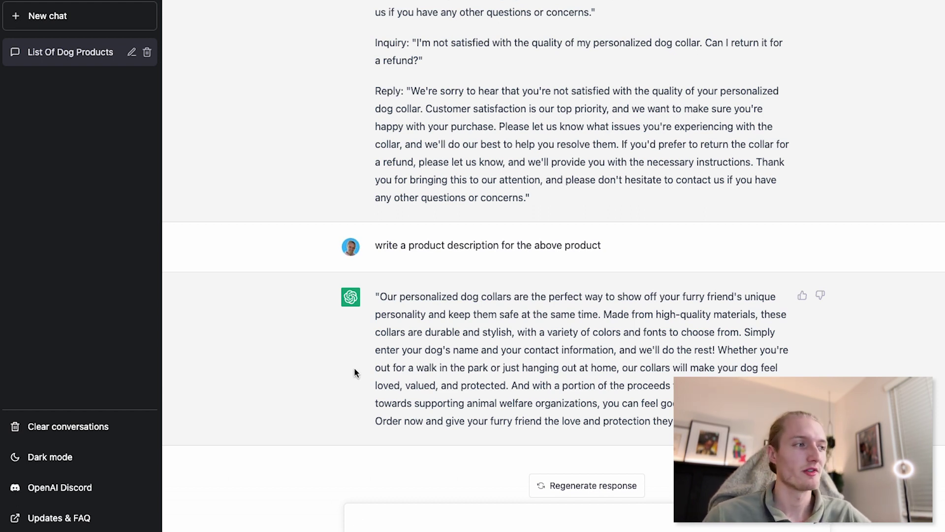
# Step: Ask for a revised product description with the follow-up message "more emotional"
pyautogui.click(426, 523)
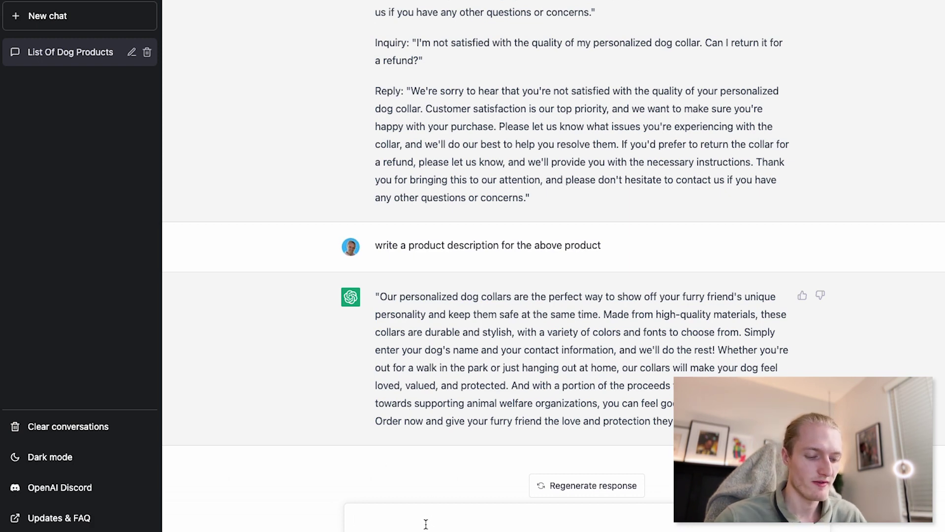
pyautogui.write('more emotional')
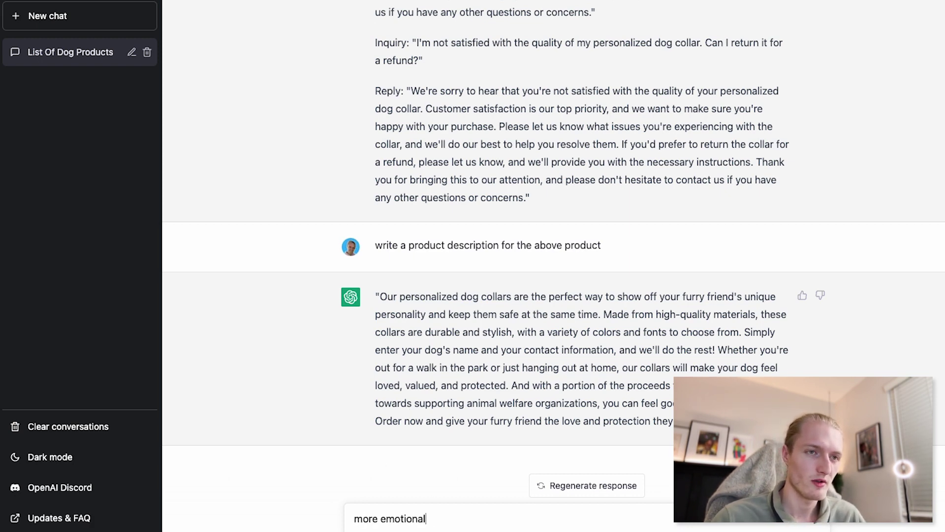
pyautogui.press('Return')
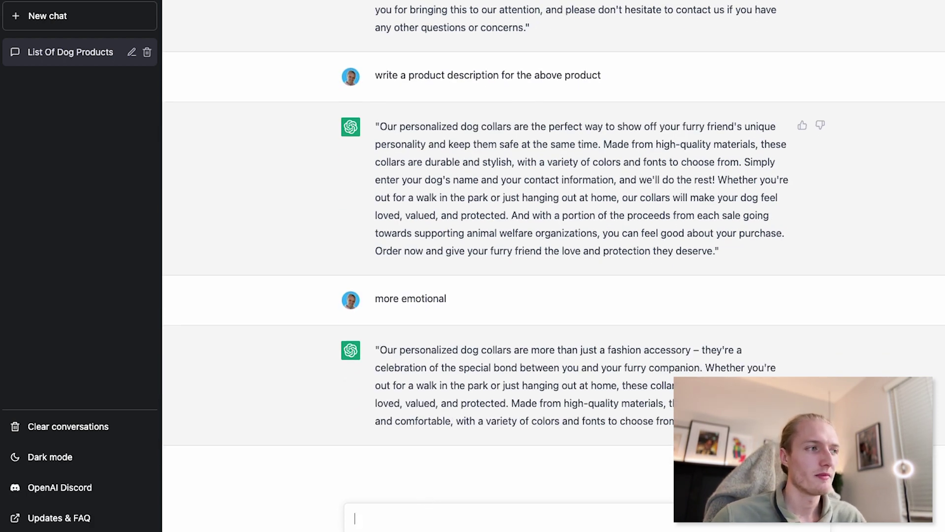
# Step: Submit the prompt "write an e-book to compliment the above product" and regenerate the answer once
pyautogui.write('wri')
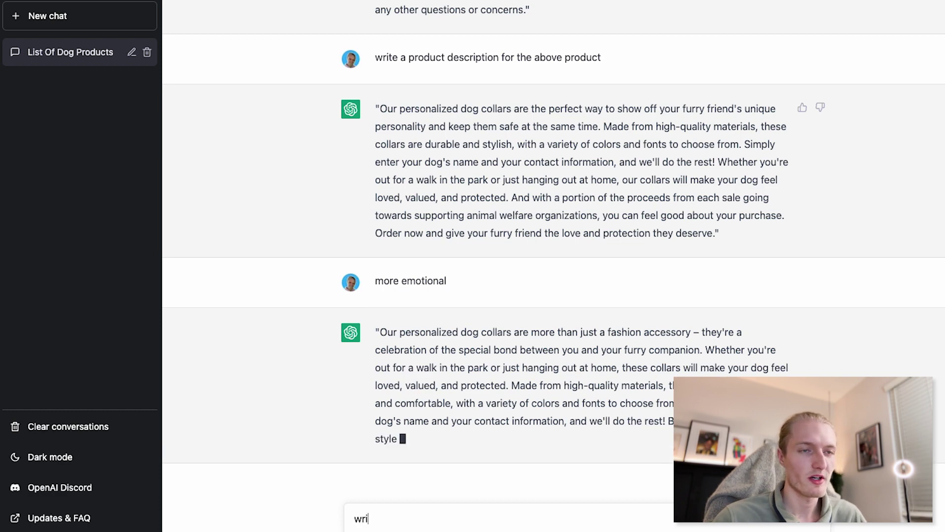
pyautogui.write('te an e-book ')
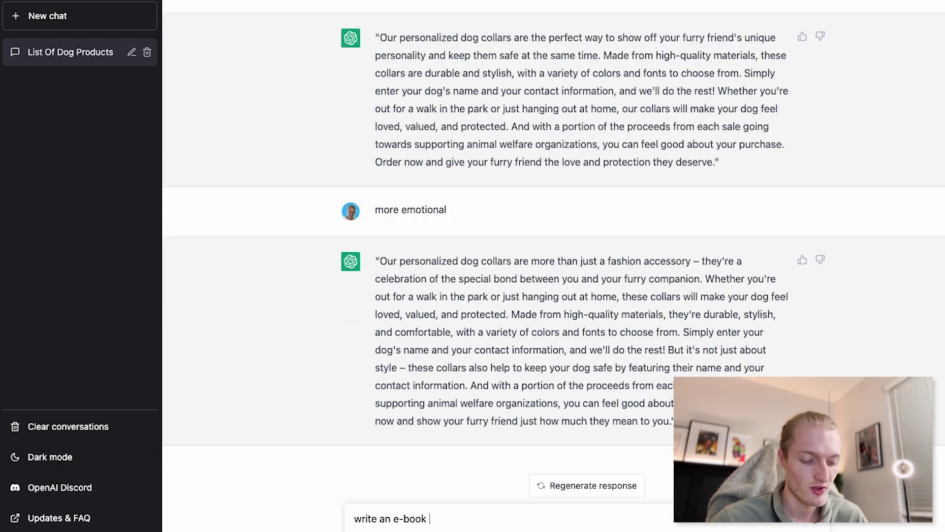
pyautogui.write('to comp')
pyautogui.press('BackSpace')
pyautogui.press('BackSpace')
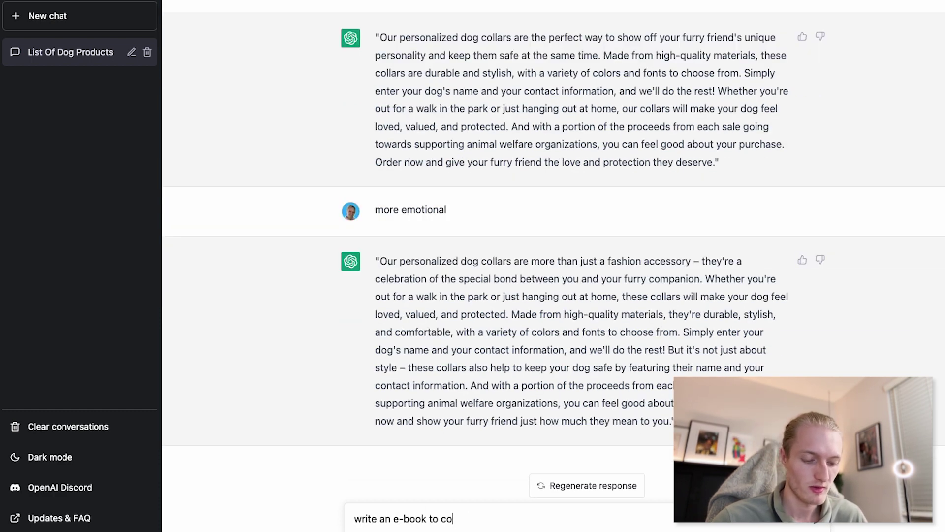
pyautogui.write('mpliment the above')
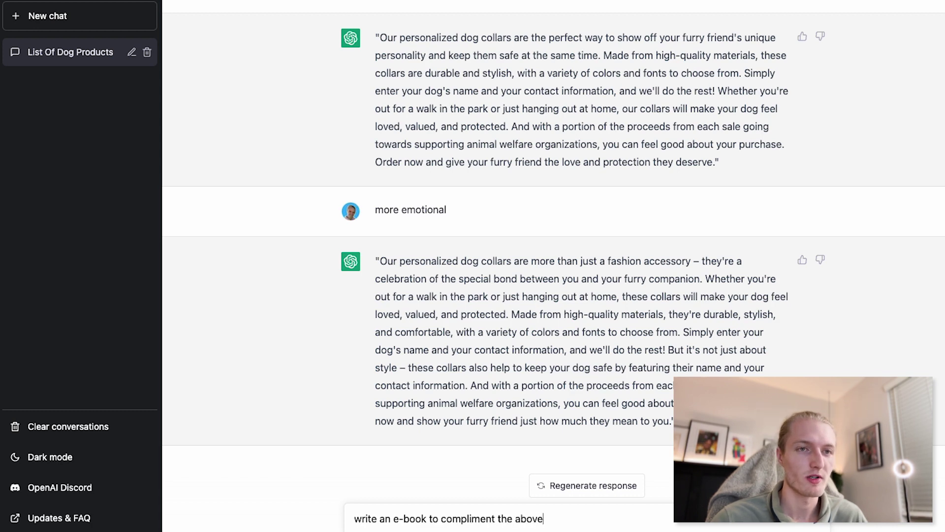
pyautogui.write(' product')
pyautogui.press('Return')
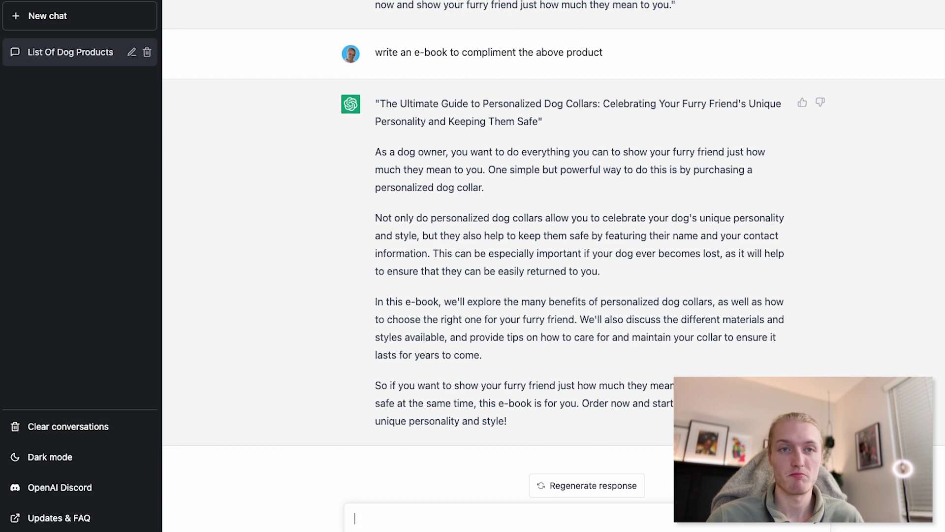
pyautogui.click(587, 486)
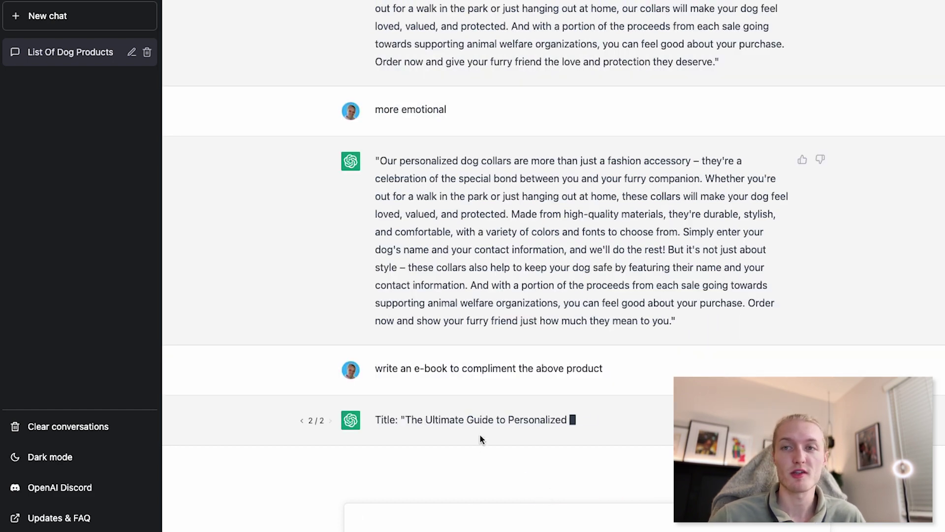